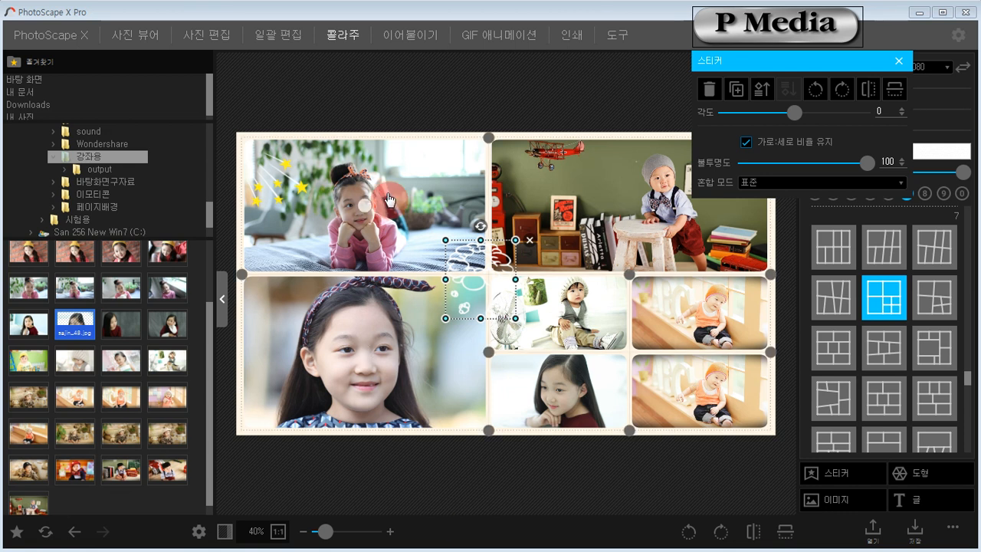
Switch to the 이어붙이기 (combine) mode, show the photo browser and choose the vertical (수직) layout.
{"action": "left_click", "coordinate": [428, 36]}
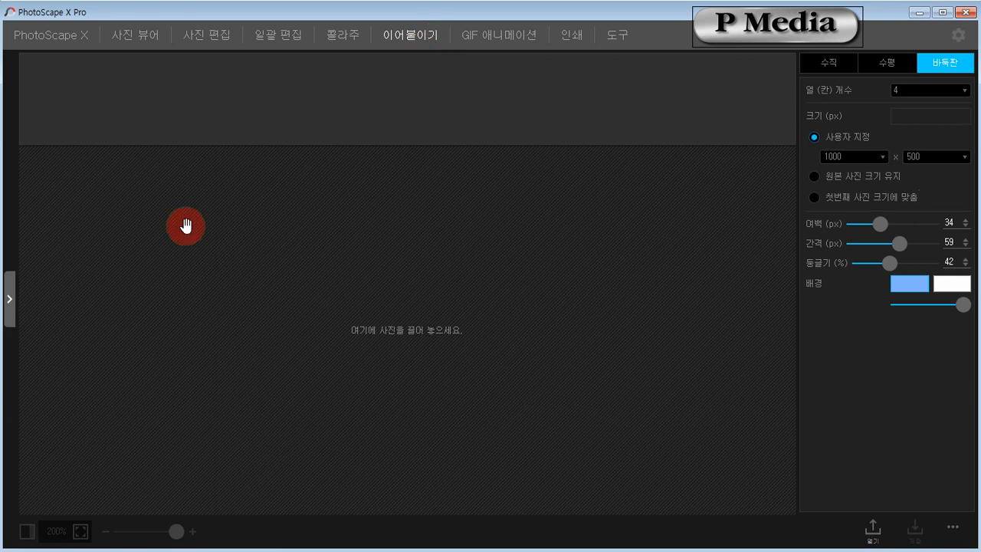
{"action": "left_click", "coordinate": [13, 306]}
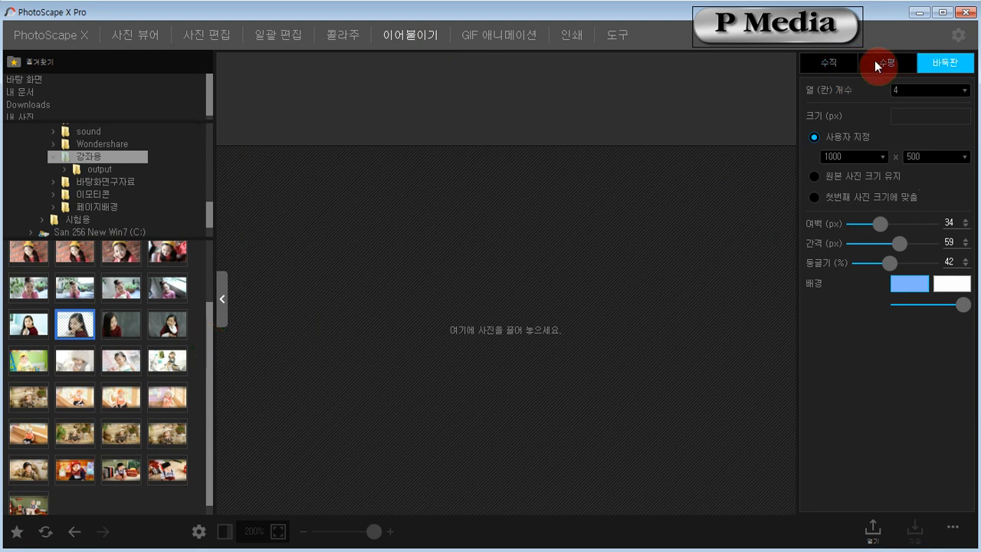
{"action": "left_click", "coordinate": [823, 63]}
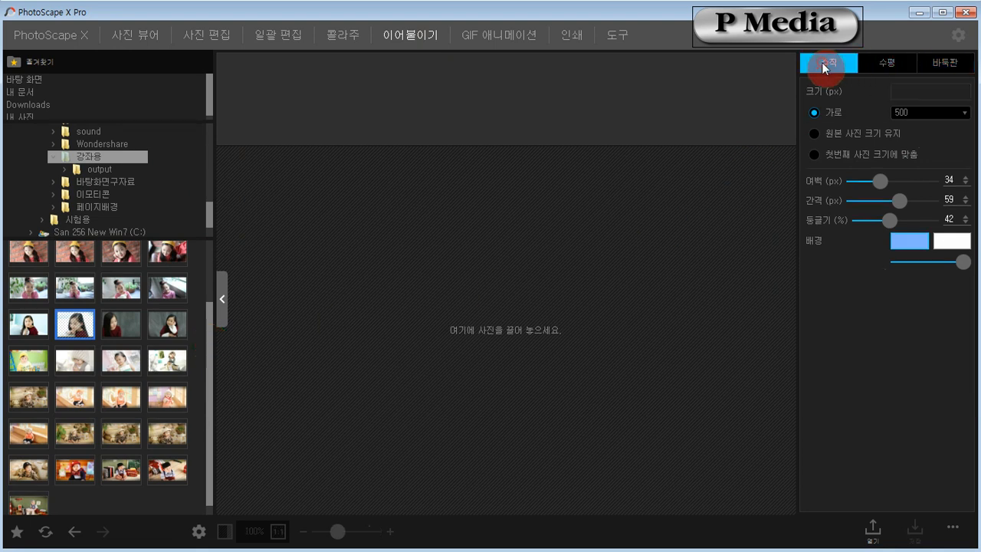
{"action": "left_click", "coordinate": [883, 64]}
{"action": "left_click", "coordinate": [947, 64]}
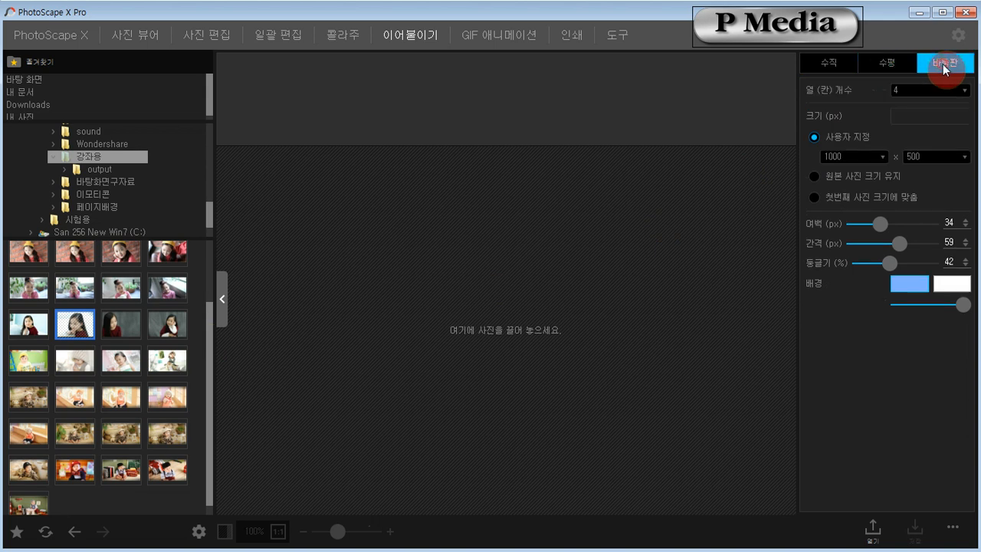
{"action": "left_click", "coordinate": [833, 63]}
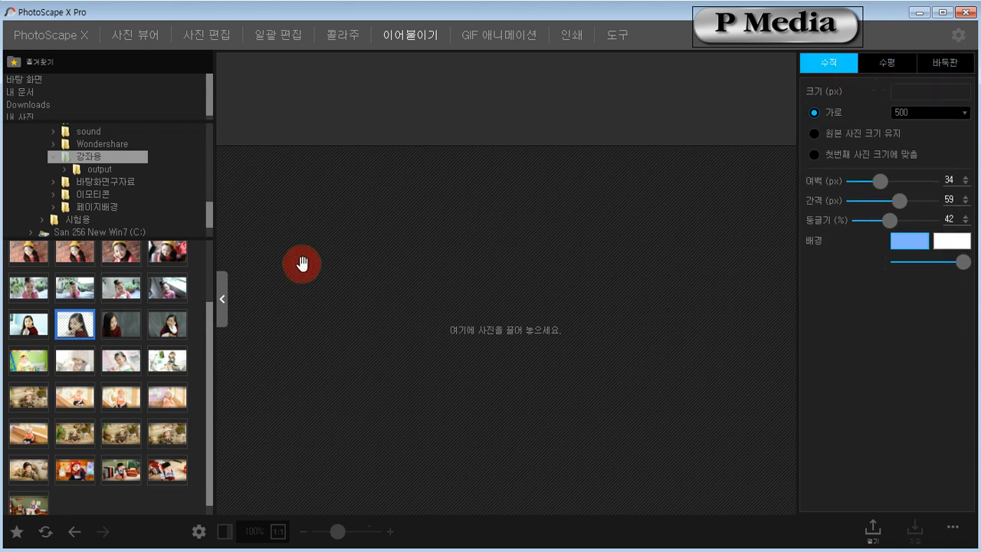
Add five photos together: yellow-hat girl, girl with plant, child in white knit hat, orange-outfit baby and child with teddy bear.
{"action": "left_click", "coordinate": [85, 258]}
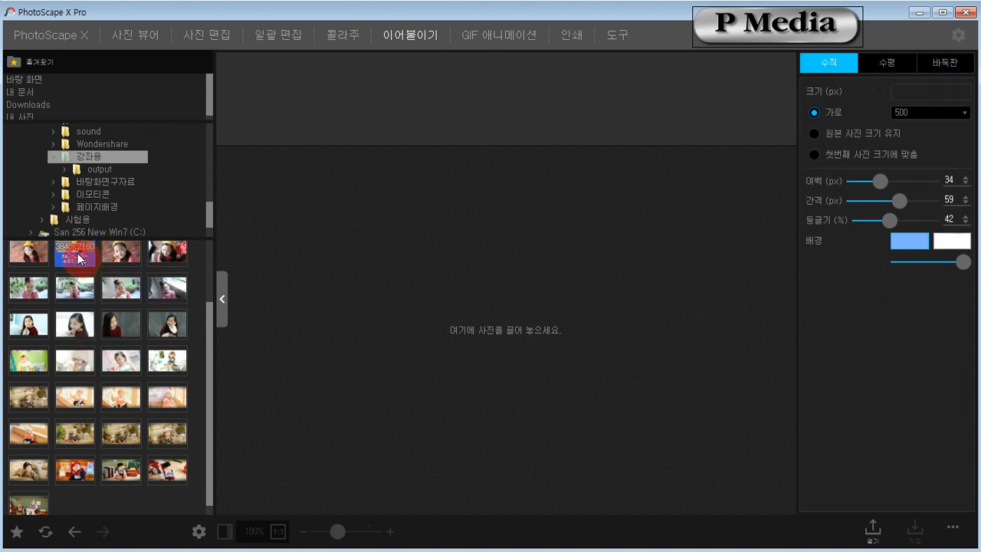
{"action": "left_click", "coordinate": [121, 297], "text": "ctrl"}
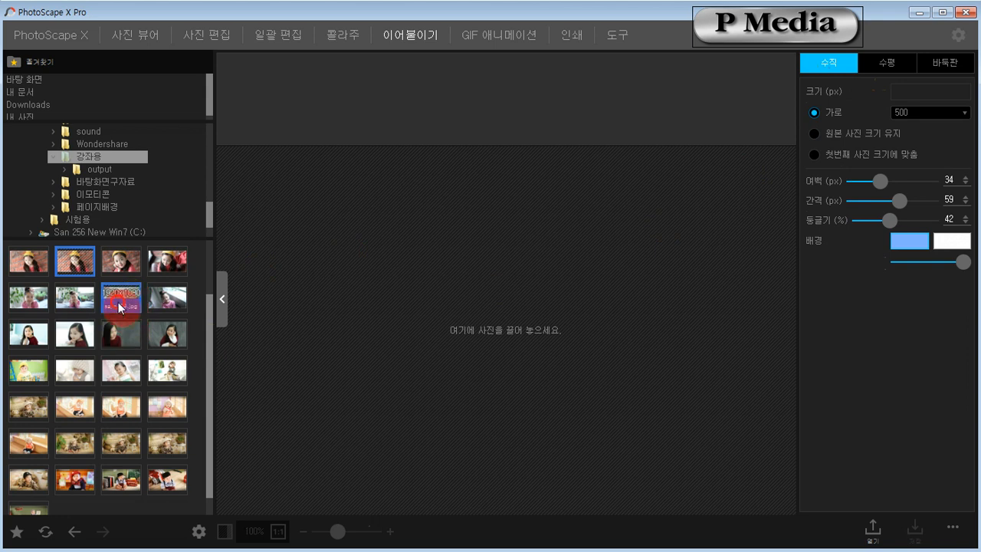
{"action": "left_click", "coordinate": [76, 370], "text": "ctrl"}
{"action": "left_click", "coordinate": [121, 403], "text": "ctrl"}
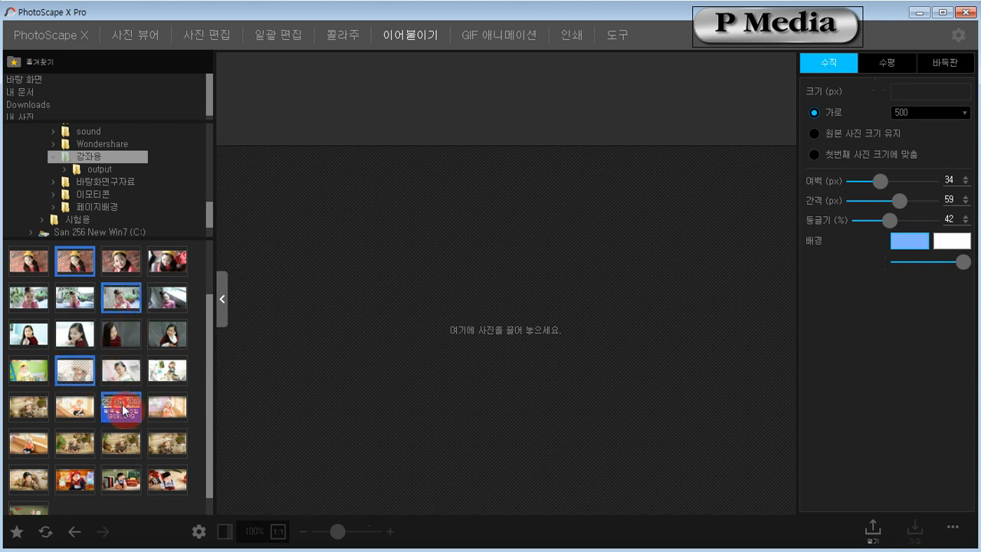
{"action": "left_click", "coordinate": [121, 449], "text": "ctrl"}
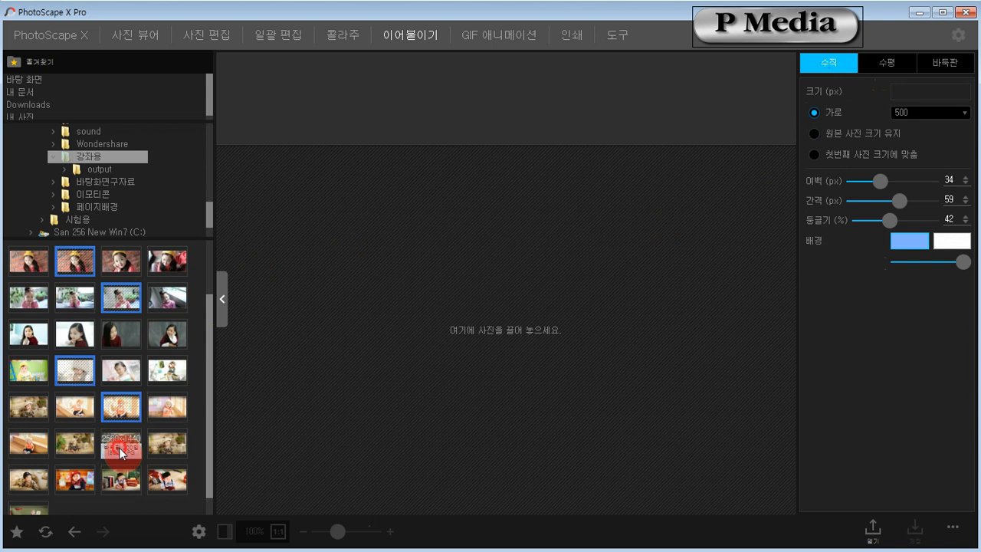
{"action": "left_click_drag", "start_coordinate": [121, 302], "coordinate": [389, 100]}
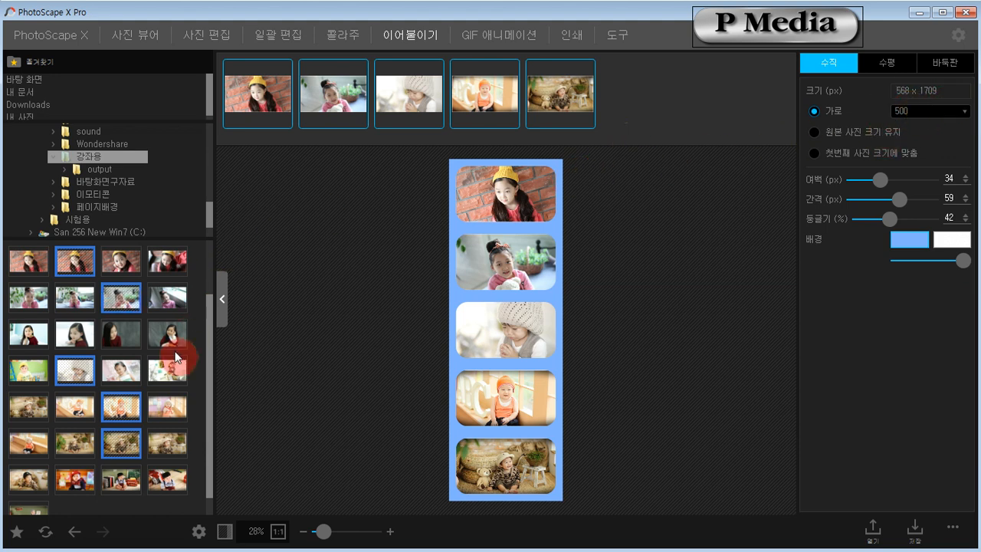
Add the photo of the girl against the dark grey background as a sixth picture and remove it again.
{"action": "left_click_drag", "start_coordinate": [176, 342], "coordinate": [641, 78]}
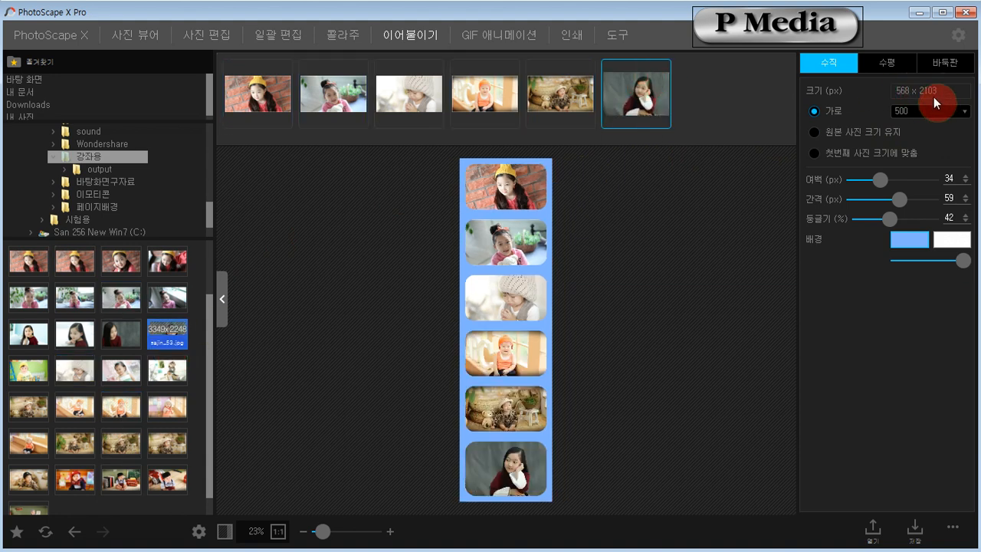
{"action": "mouse_move", "coordinate": [636, 90]}
{"action": "left_click", "coordinate": [663, 68]}
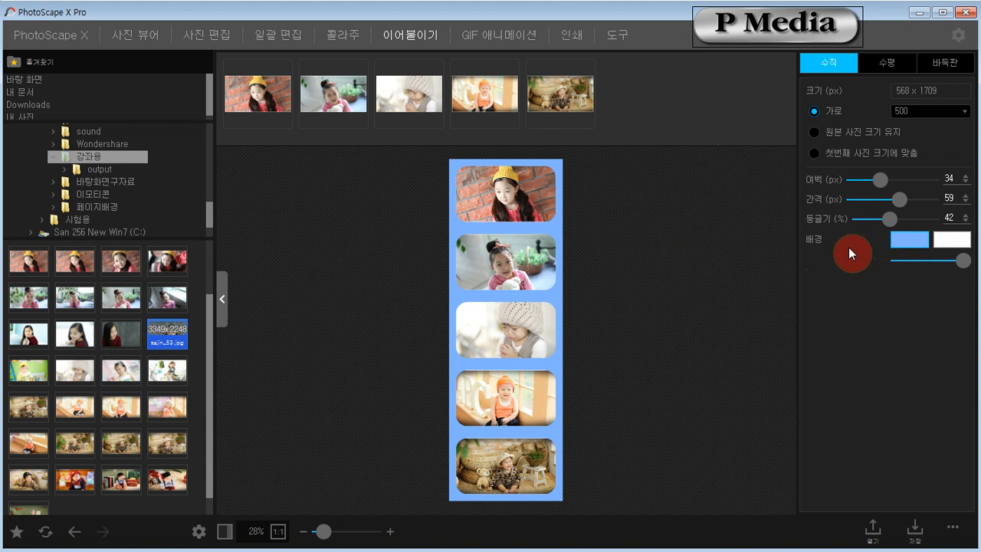
Pick pale pink as the background colour, and switch the background to the white dotted pattern.
{"action": "left_click", "coordinate": [909, 245]}
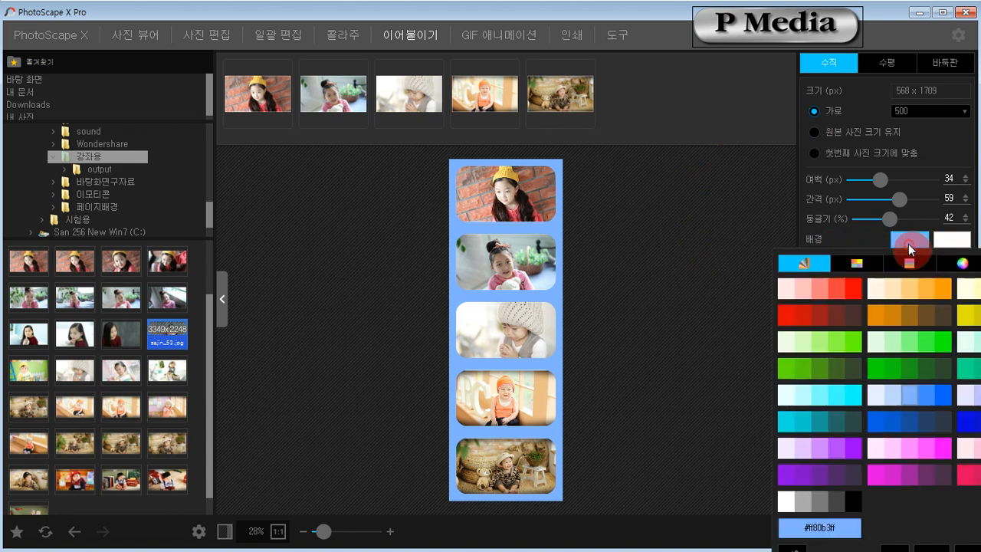
{"action": "left_click", "coordinate": [788, 288]}
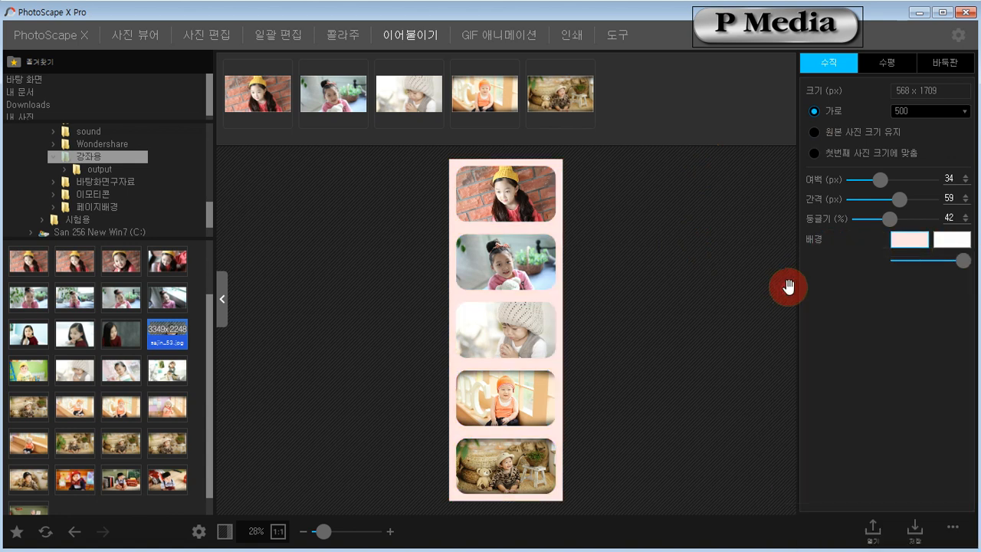
{"action": "left_click", "coordinate": [956, 242]}
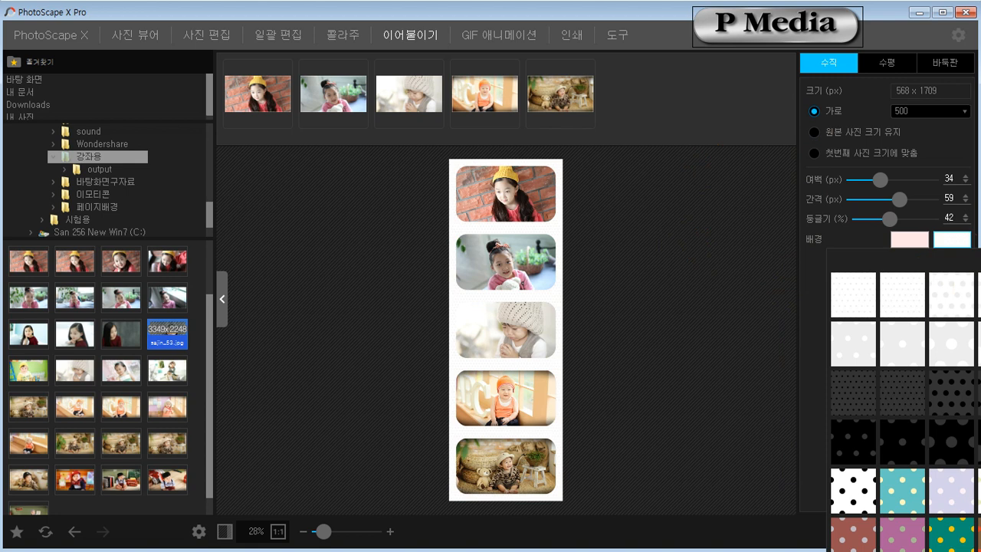
{"action": "key", "text": "Escape"}
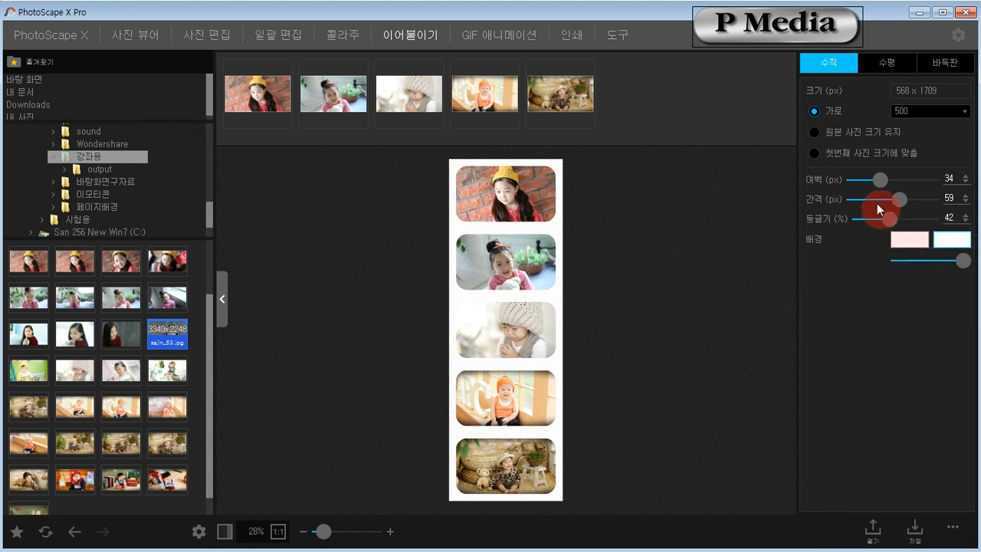
Set the margin to 19 px, the spacing between photos to 28 px and the corner roundness to 30%.
{"action": "mouse_move", "coordinate": [878, 185]}
{"action": "left_mouse_down"}
{"action": "mouse_move", "coordinate": [901, 183]}
{"action": "mouse_move", "coordinate": [867, 181]}
{"action": "left_mouse_up"}
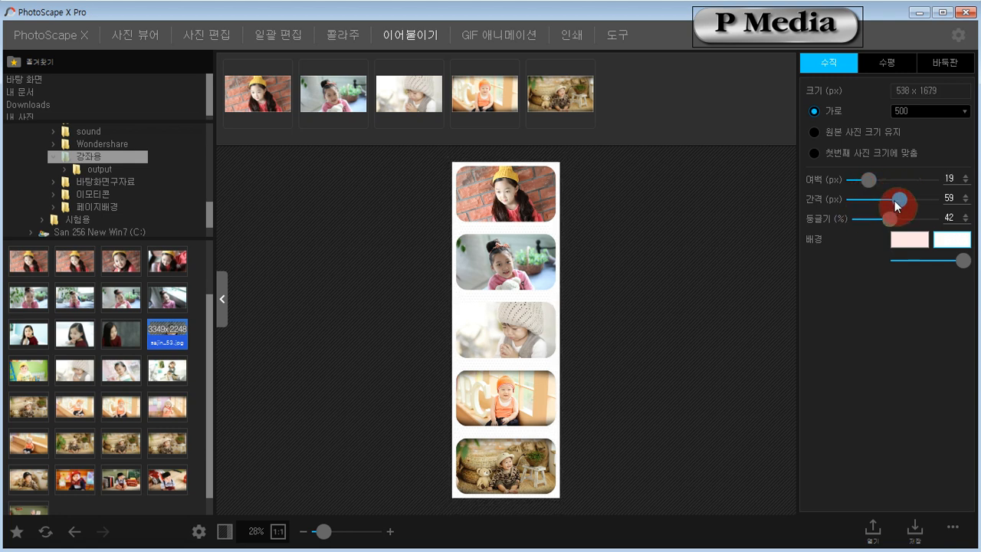
{"action": "left_click_drag", "start_coordinate": [901, 202], "coordinate": [879, 207]}
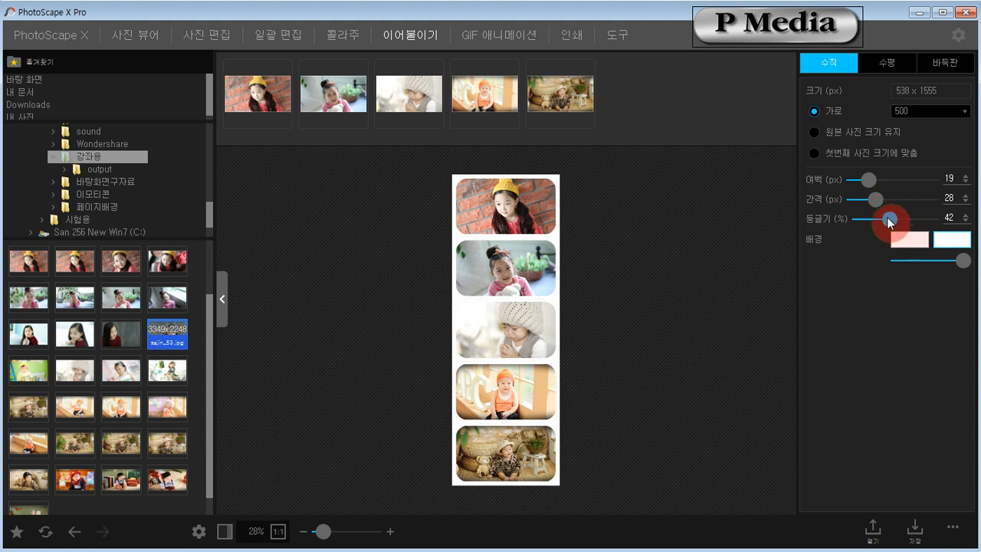
{"action": "mouse_move", "coordinate": [887, 218]}
{"action": "left_mouse_down"}
{"action": "mouse_move", "coordinate": [916, 218]}
{"action": "mouse_move", "coordinate": [865, 224]}
{"action": "mouse_move", "coordinate": [897, 226]}
{"action": "mouse_move", "coordinate": [878, 226]}
{"action": "left_mouse_up"}
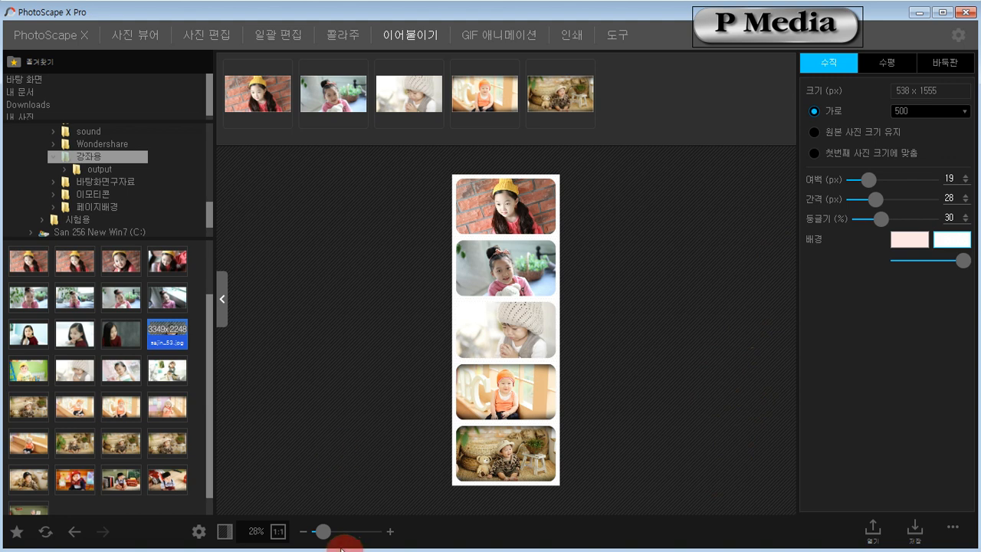
Remove the last two photos, the child with the teddy bear and the orange-outfit baby, from the strip.
{"action": "mouse_move", "coordinate": [323, 536]}
{"action": "left_mouse_down"}
{"action": "mouse_move", "coordinate": [346, 546]}
{"action": "mouse_move", "coordinate": [325, 544]}
{"action": "left_mouse_up"}
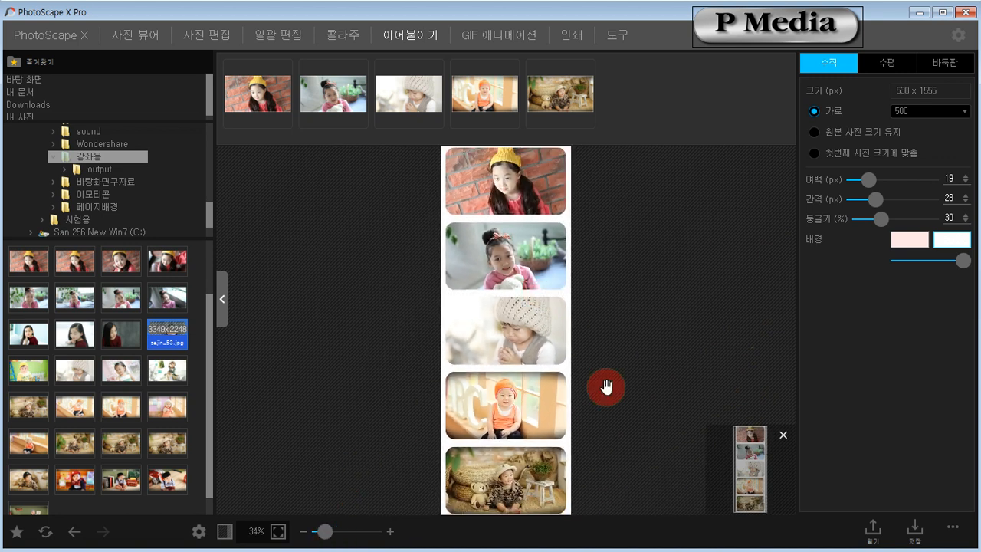
{"action": "left_click", "coordinate": [278, 531]}
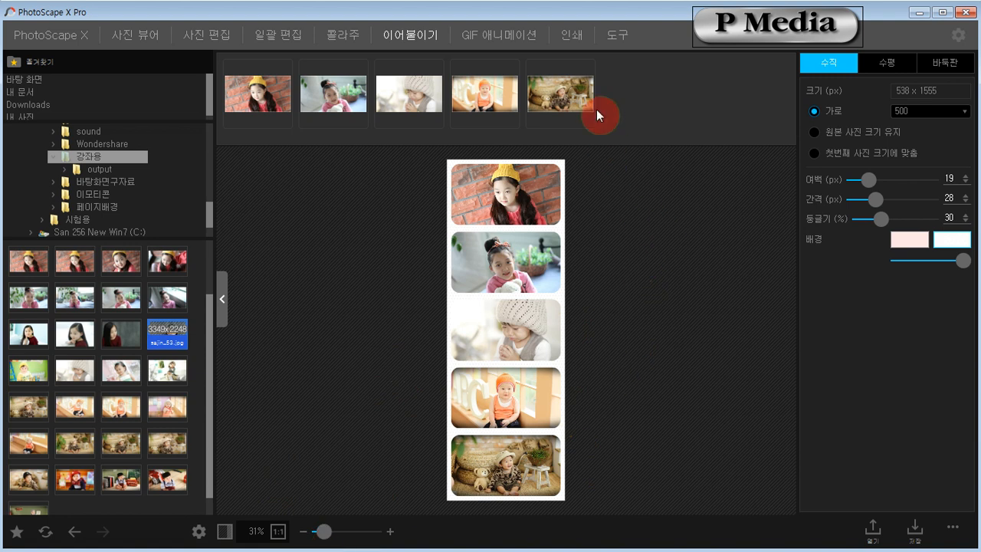
{"action": "left_click", "coordinate": [588, 69]}
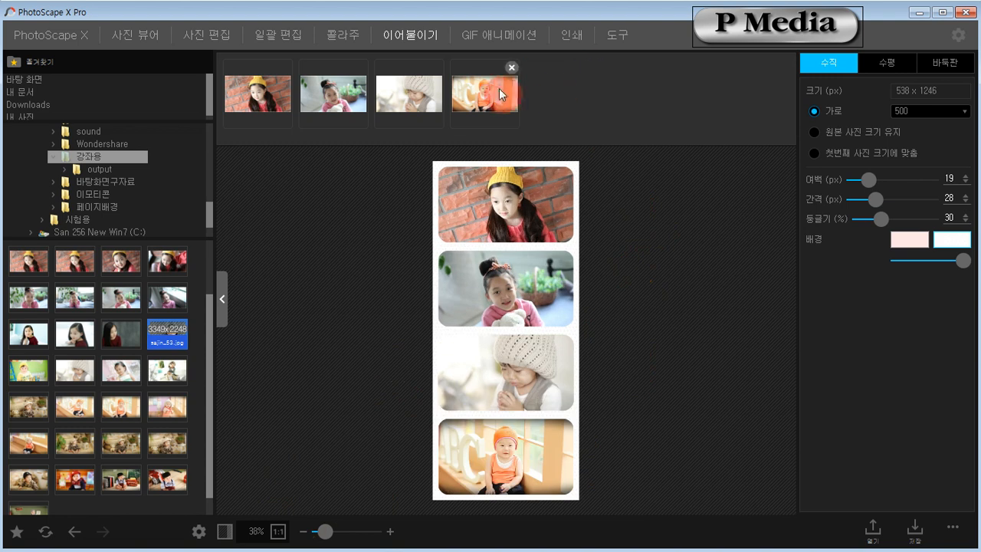
{"action": "left_click", "coordinate": [511, 68]}
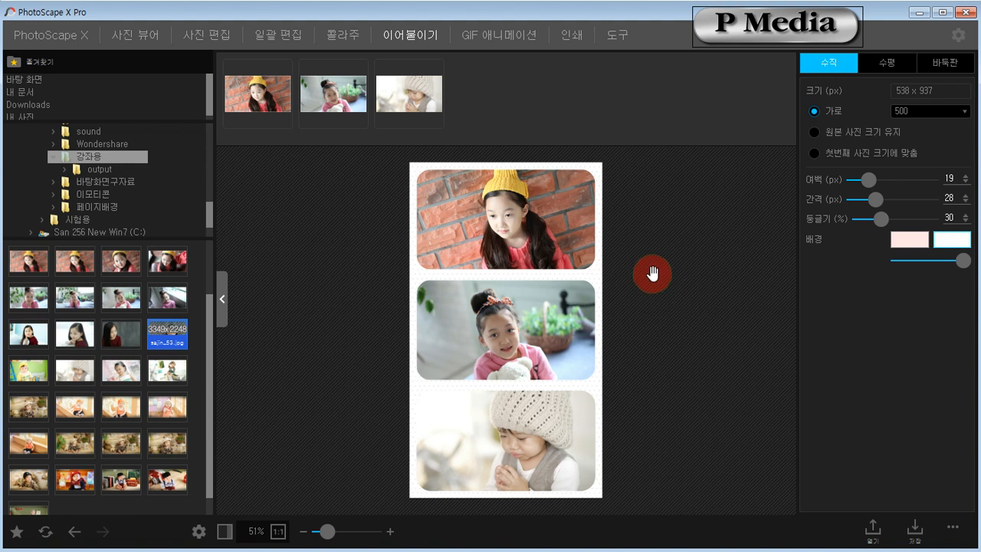
Add the orange-outfit baby and teddy bear photos together to the end of the strip.
{"action": "left_click", "coordinate": [137, 410]}
{"action": "left_click", "coordinate": [132, 444]}
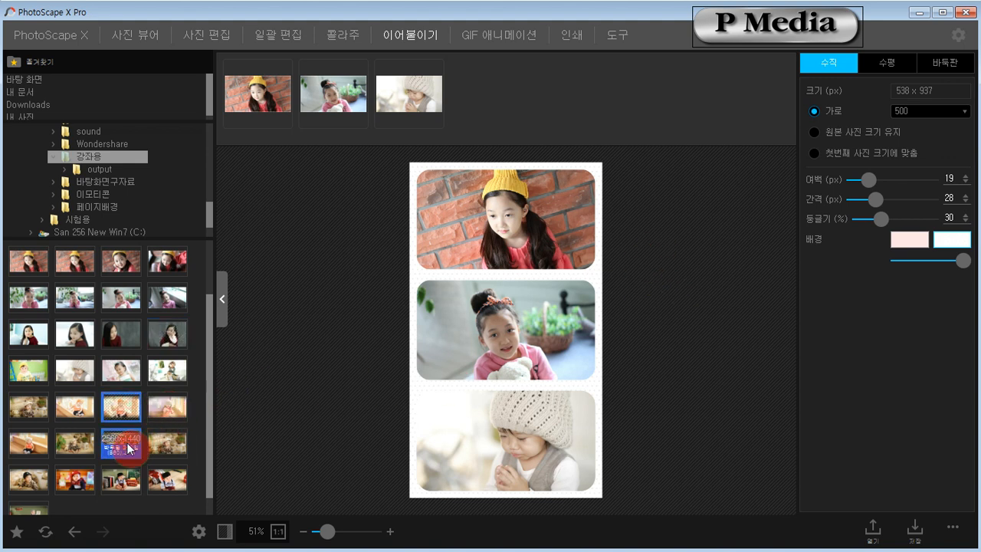
{"action": "left_click", "coordinate": [130, 448]}
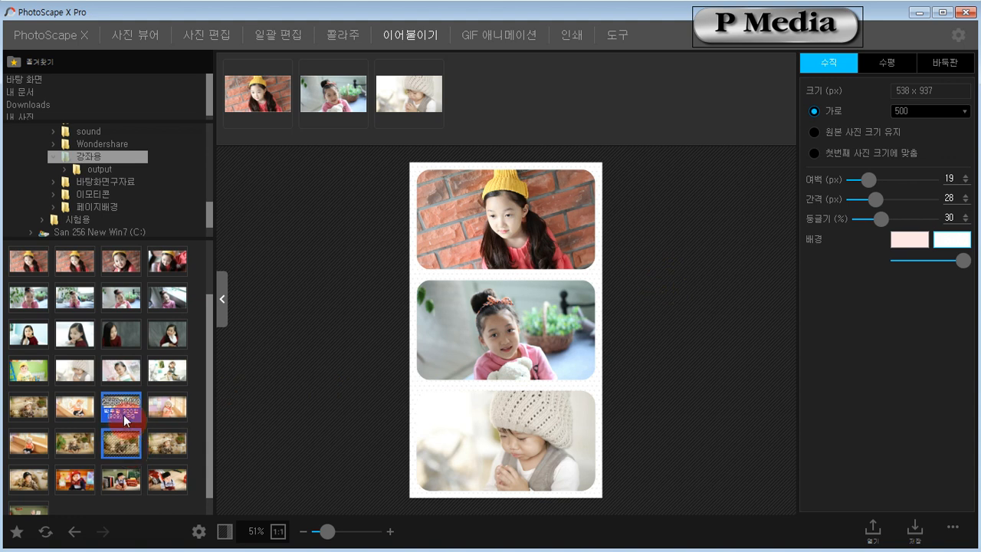
{"action": "left_click_drag", "start_coordinate": [124, 414], "coordinate": [508, 92]}
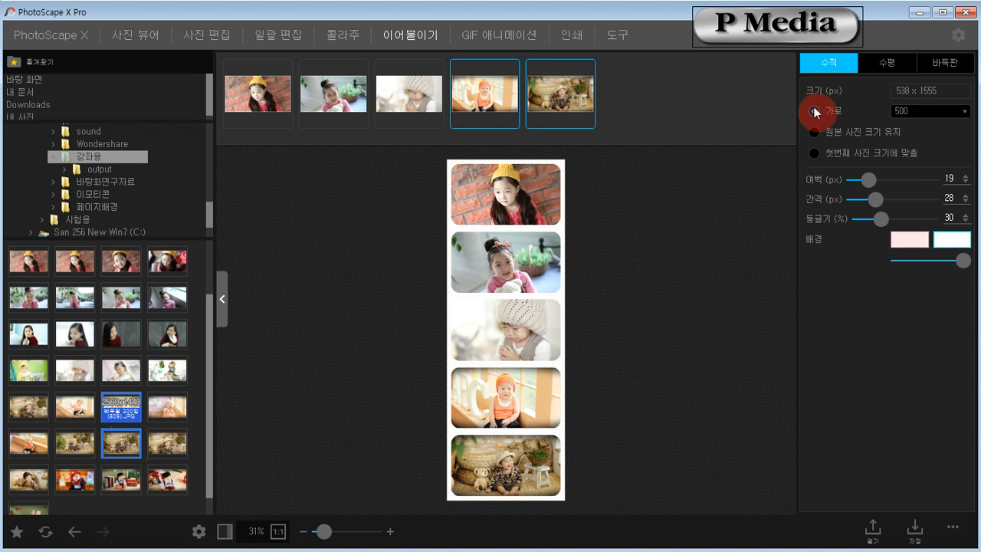
Arrange the photos in the horizontal (수평) layout with a 43 px margin and 54 px spacing.
{"action": "left_click", "coordinate": [893, 64]}
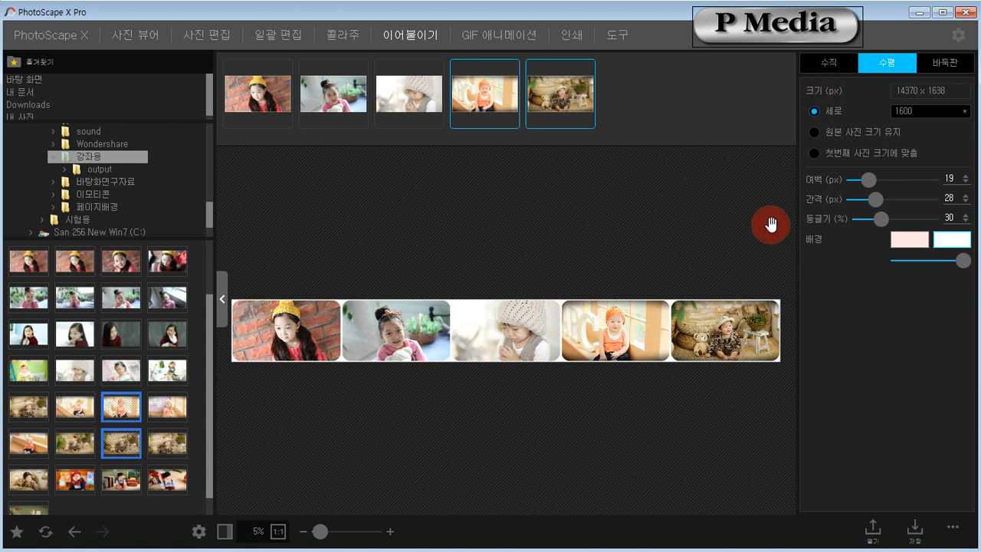
{"action": "left_click_drag", "start_coordinate": [876, 184], "coordinate": [887, 184]}
{"action": "left_click_drag", "start_coordinate": [875, 200], "coordinate": [881, 218]}
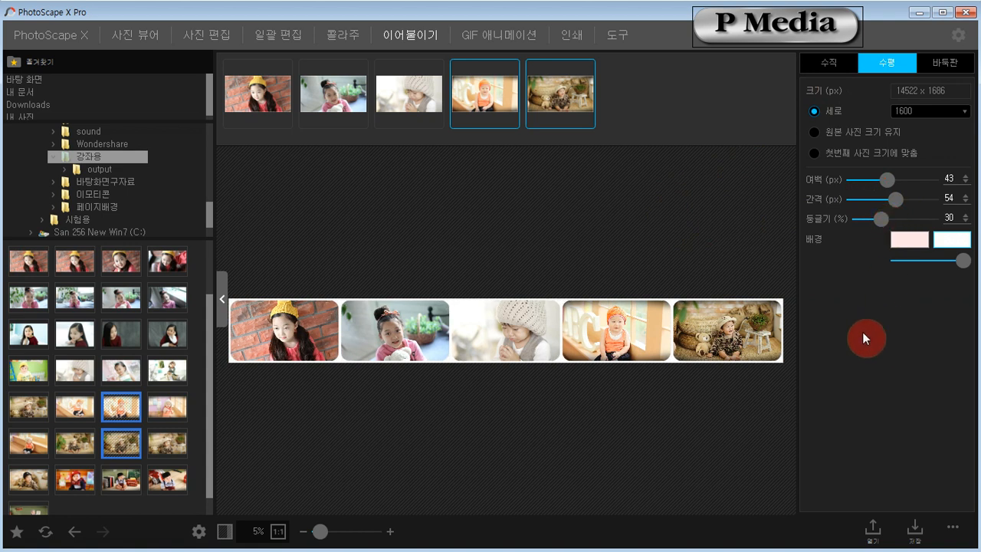
Arrange the photos in the checkerboard (바둑판) layout with 3 columns.
{"action": "left_click", "coordinate": [948, 66]}
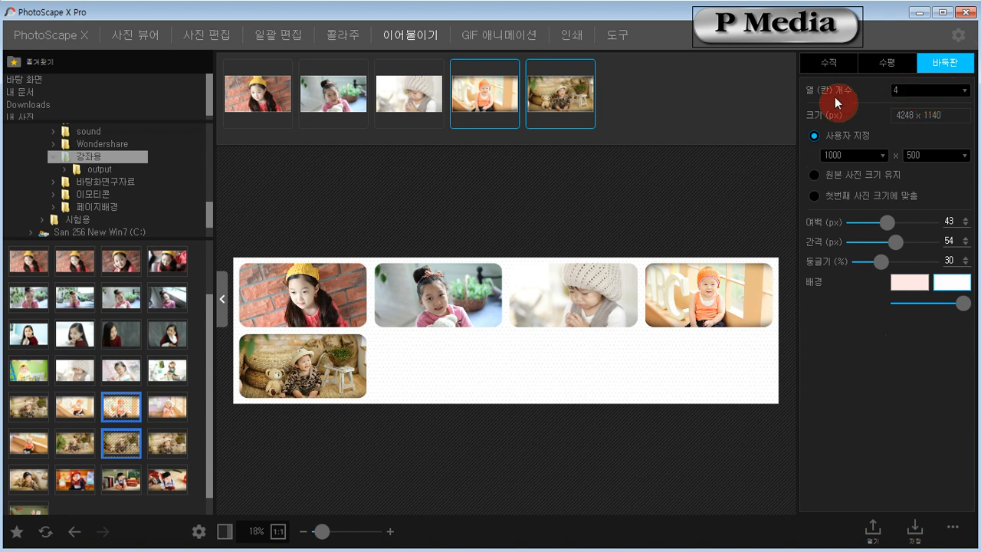
{"action": "left_click", "coordinate": [963, 91]}
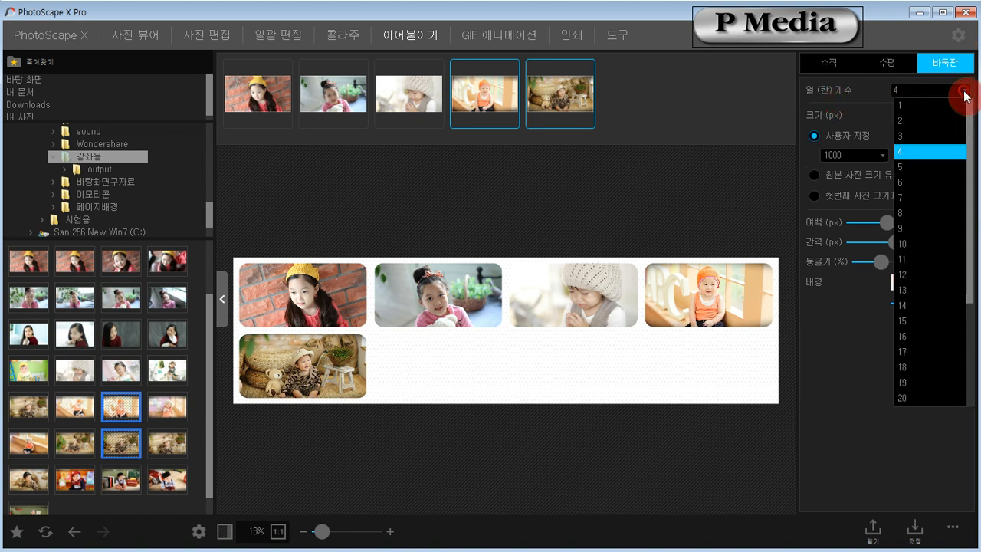
{"action": "left_click", "coordinate": [914, 138]}
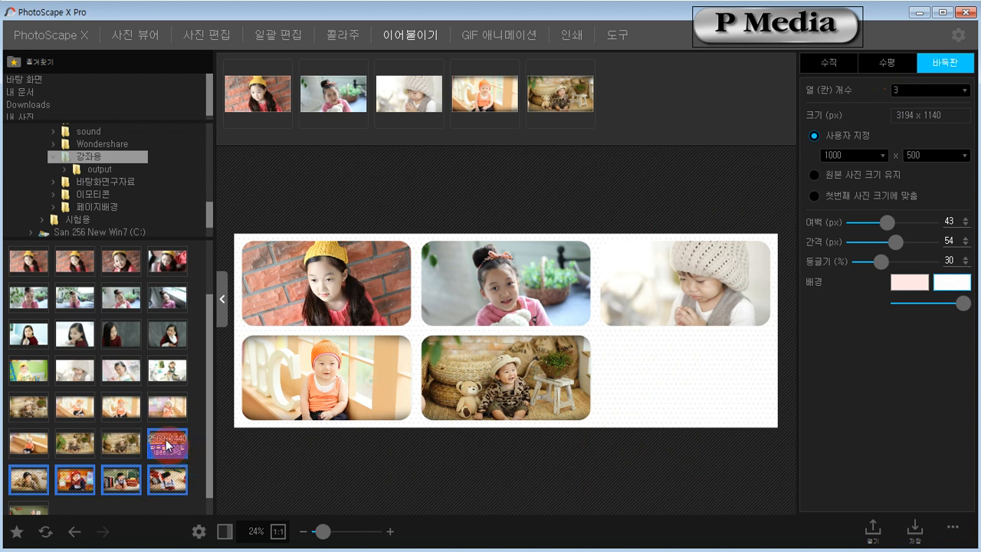
Add the five selected photos to the grid and remove the one of the boy in the black cap lying down.
{"action": "left_click_drag", "start_coordinate": [166, 443], "coordinate": [652, 82]}
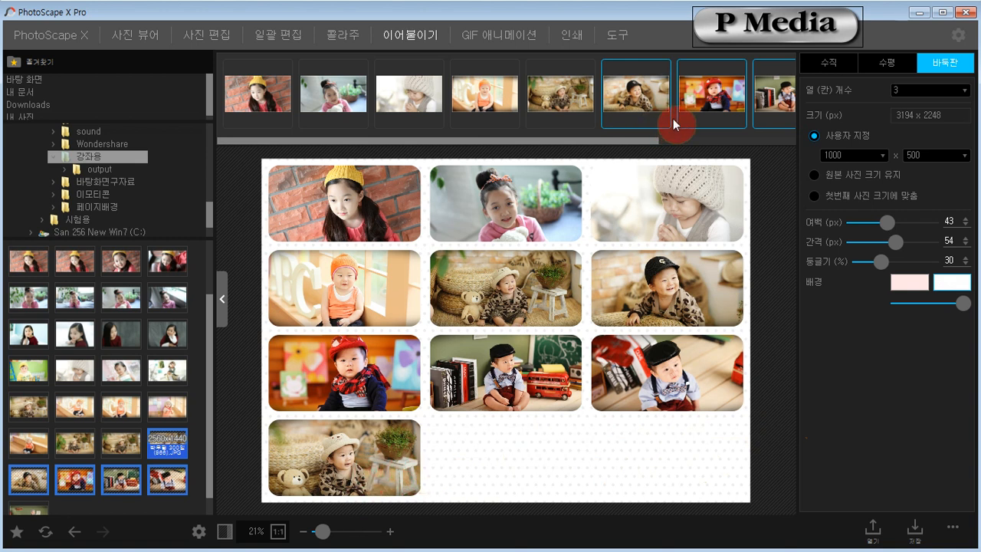
{"action": "left_click", "coordinate": [663, 67]}
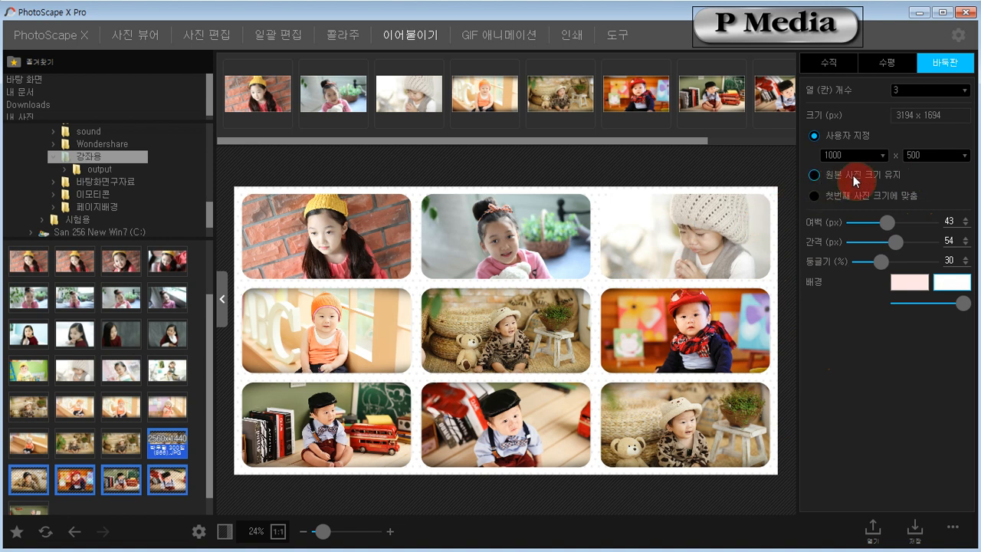
Set the custom photo size to 1600 × 700 px and fit the whole grid in the view.
{"action": "left_click", "coordinate": [881, 158]}
{"action": "left_click", "coordinate": [882, 157]}
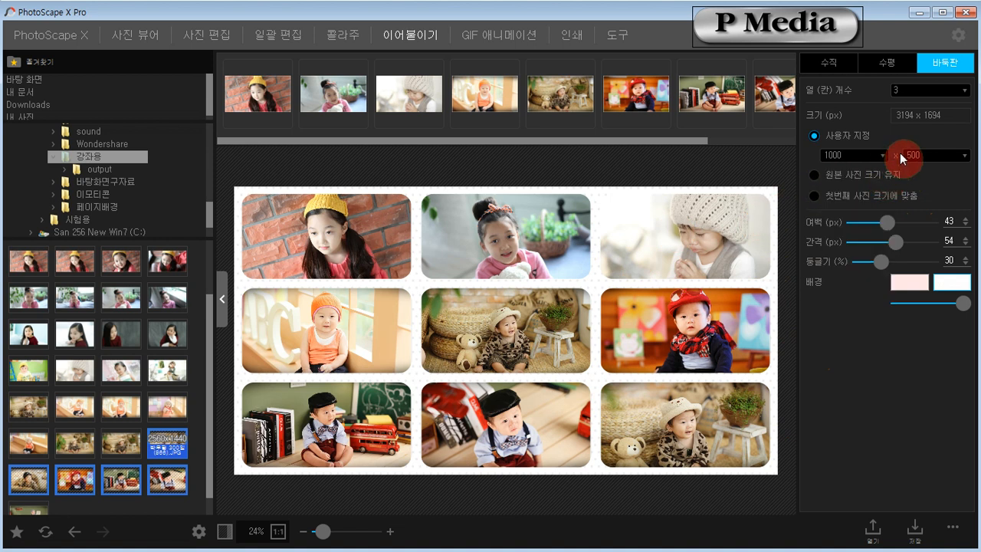
{"action": "left_click", "coordinate": [878, 158]}
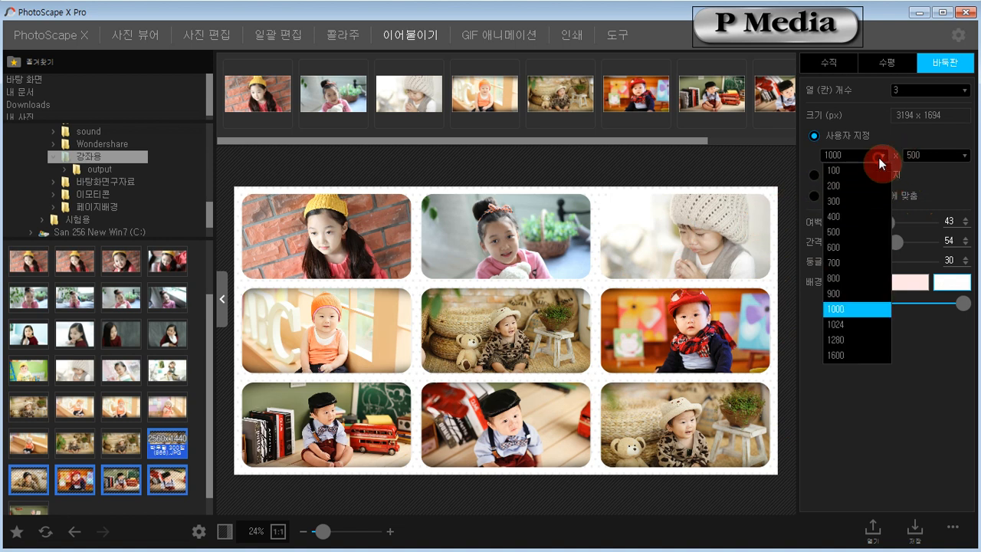
{"action": "left_click", "coordinate": [853, 353]}
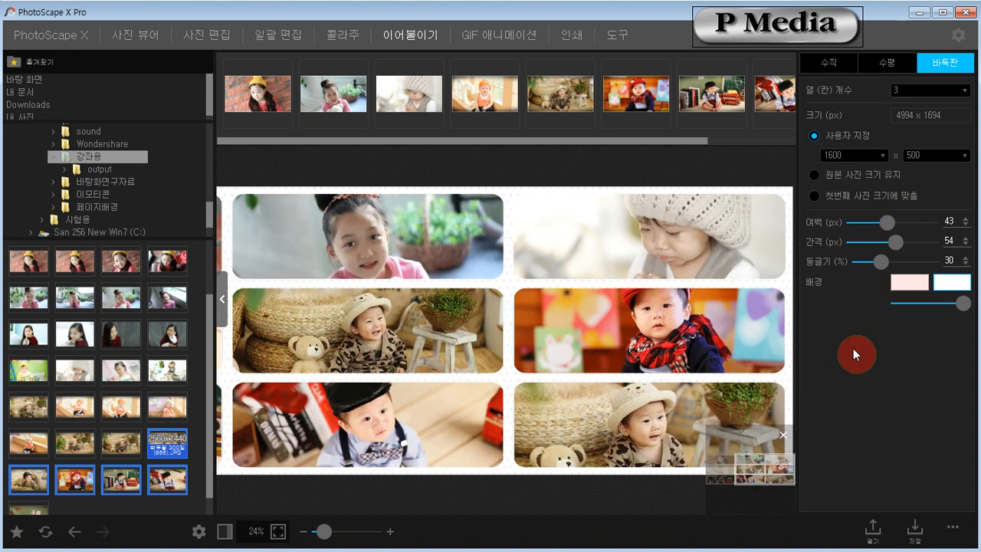
{"action": "left_click", "coordinate": [968, 155]}
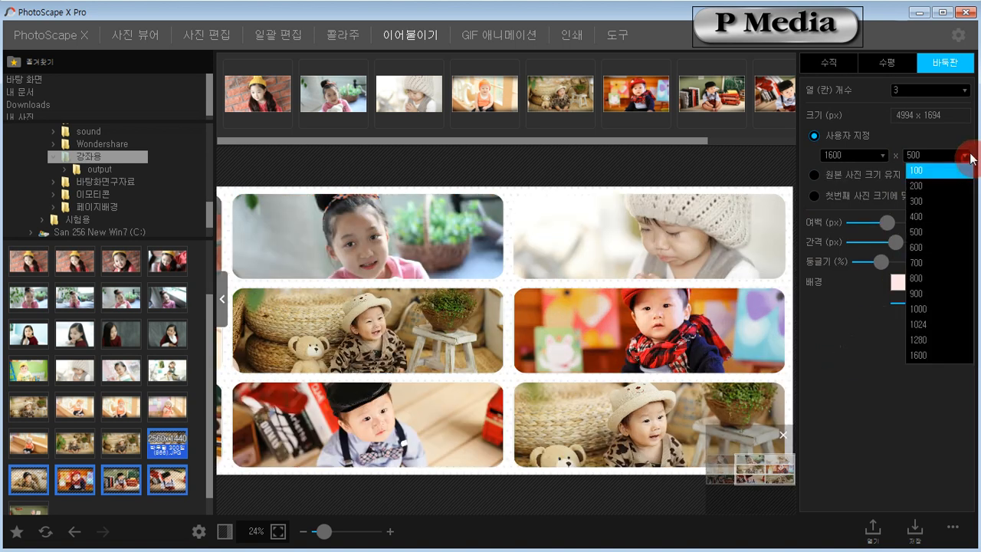
{"action": "left_click", "coordinate": [934, 263]}
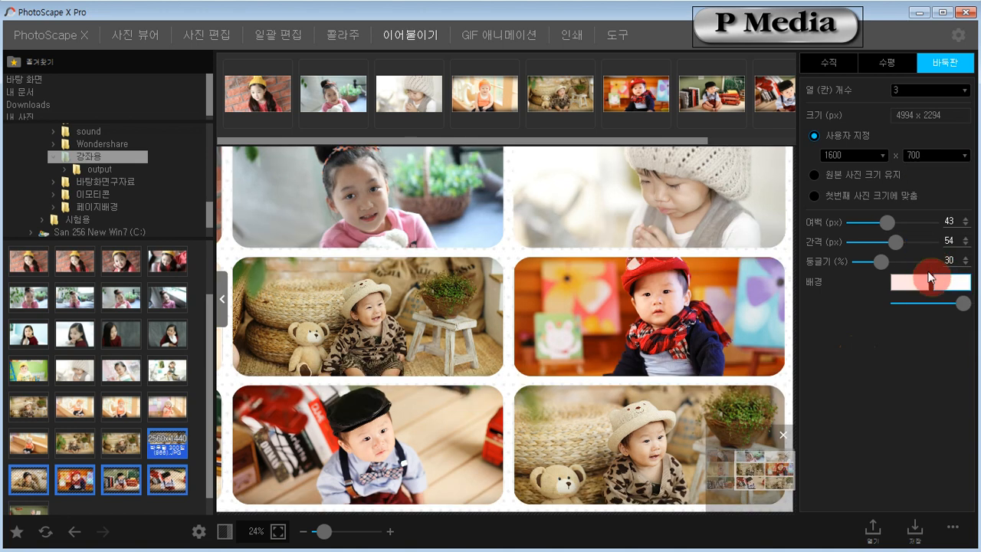
{"action": "left_click", "coordinate": [276, 536]}
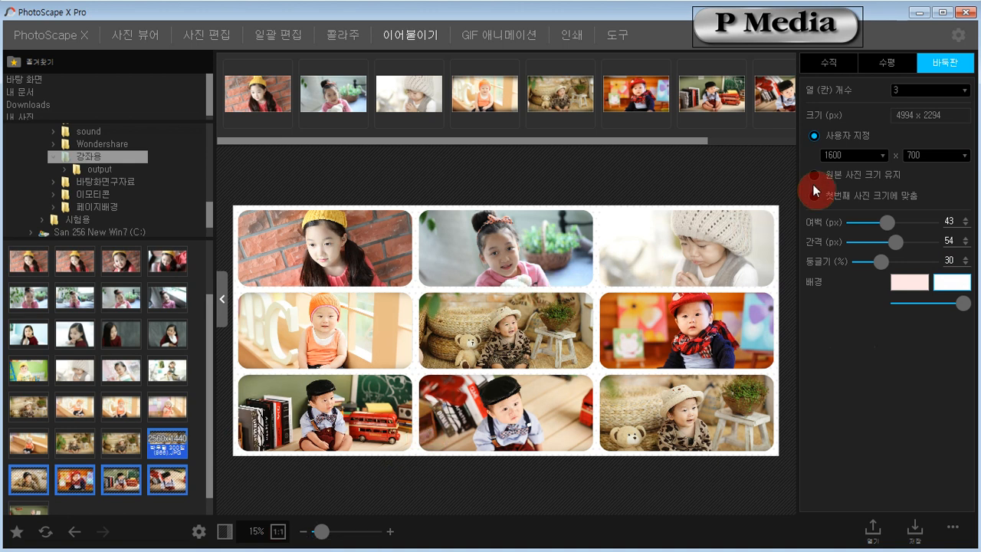
Set the custom photo height to 900 px and collapse the folder and thumbnail browser.
{"action": "left_click", "coordinate": [964, 159]}
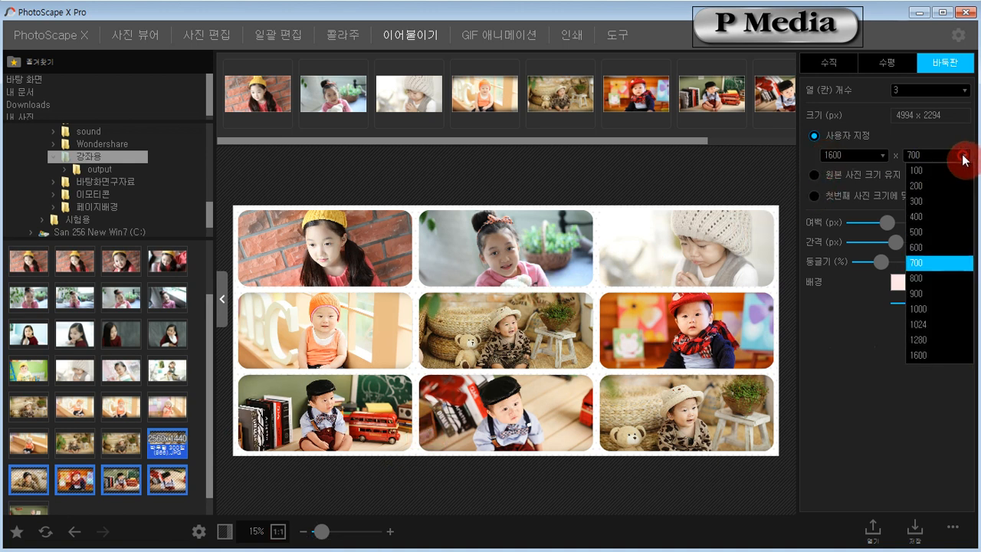
{"action": "left_click", "coordinate": [922, 293]}
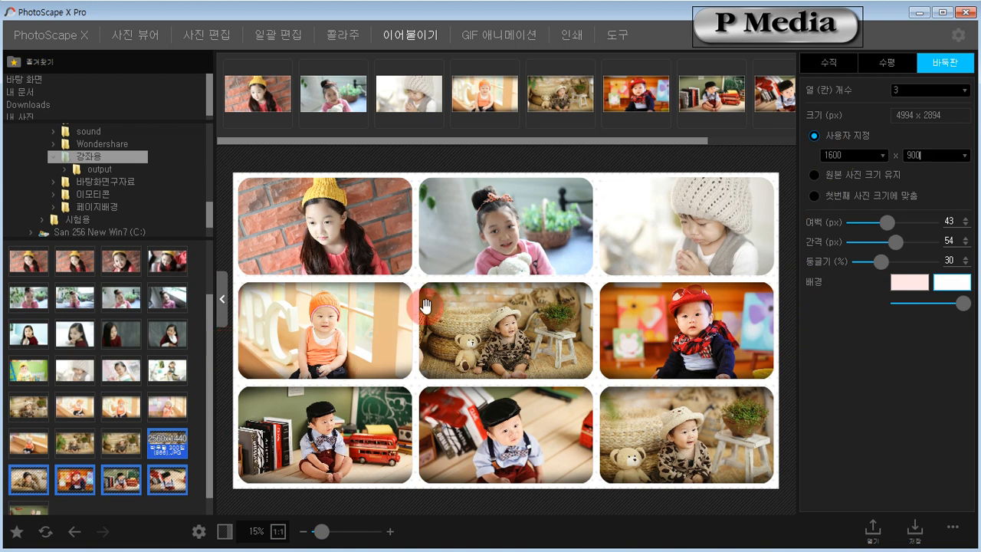
{"action": "left_click", "coordinate": [223, 303]}
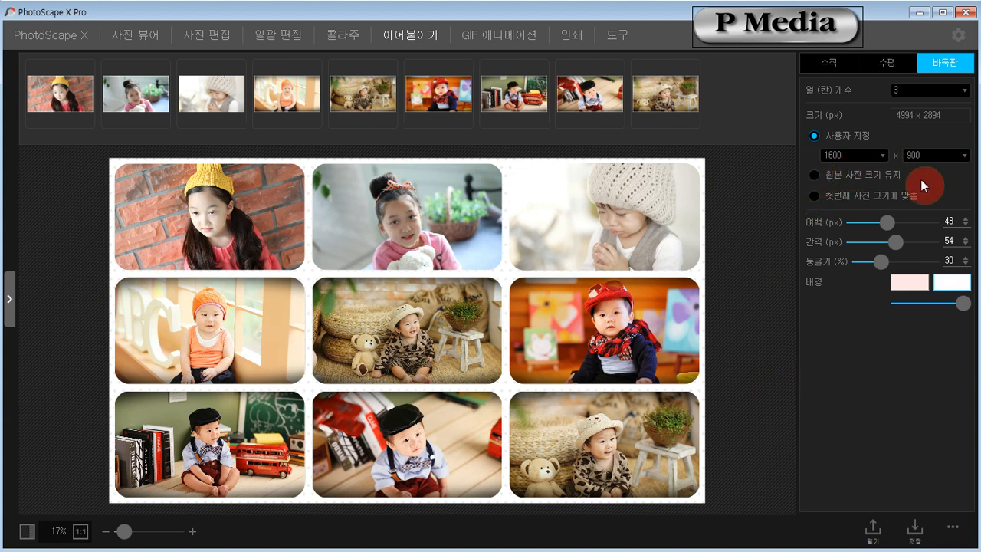
Try keeping the original photo sizes (원본 사진 크기 유지), and match all photos to the first photo's size (첫번째 사진 크기에 맞춤).
{"action": "left_click", "coordinate": [814, 176]}
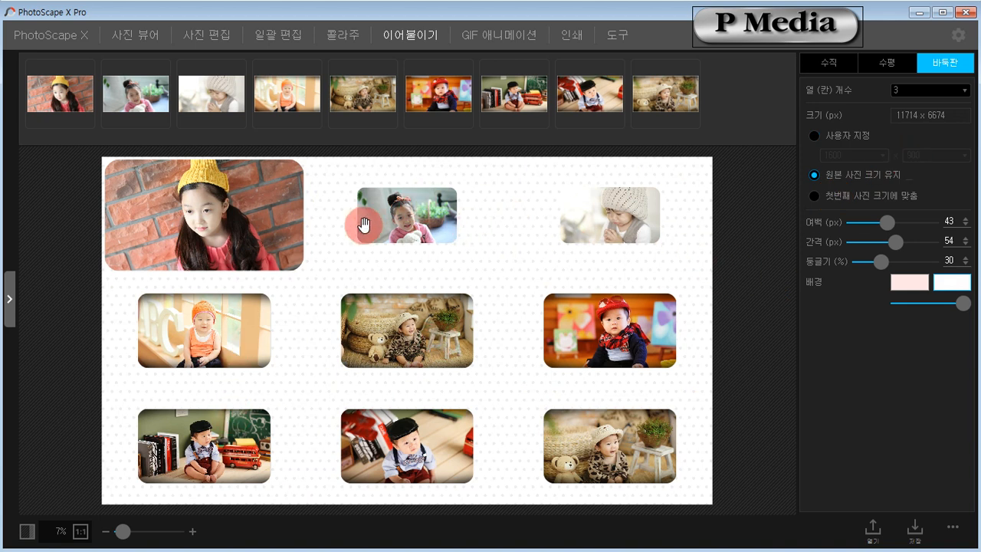
{"action": "left_click", "coordinate": [815, 198]}
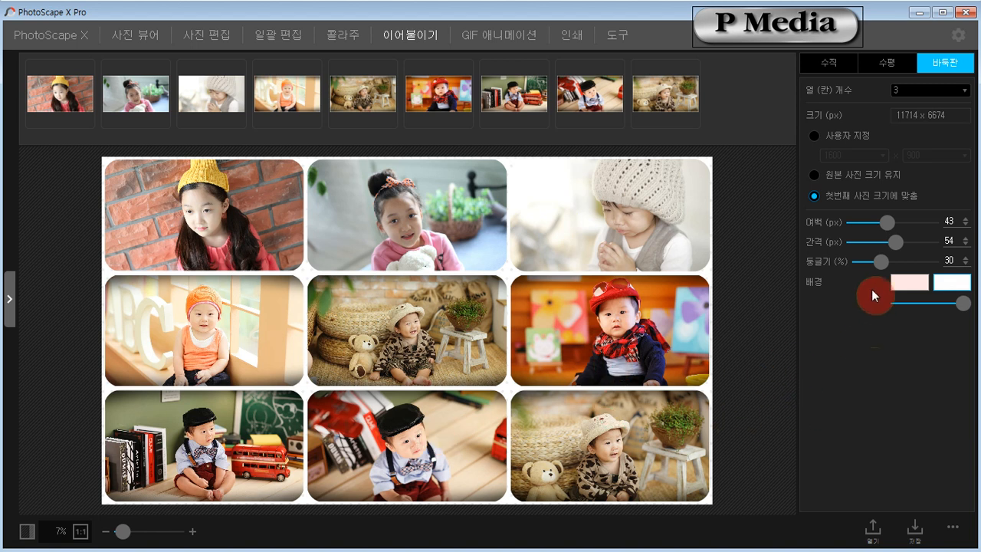
Set the margin to 76 px, spacing to 71 px and roundness to 27%, and start saving the combined image.
{"action": "left_click_drag", "start_coordinate": [885, 268], "coordinate": [916, 220]}
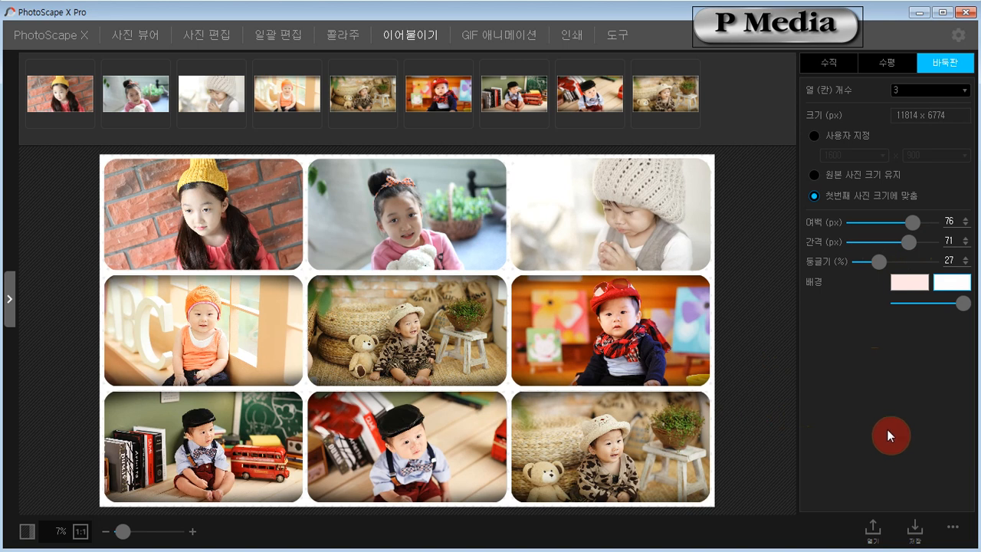
{"action": "left_click", "coordinate": [916, 530]}
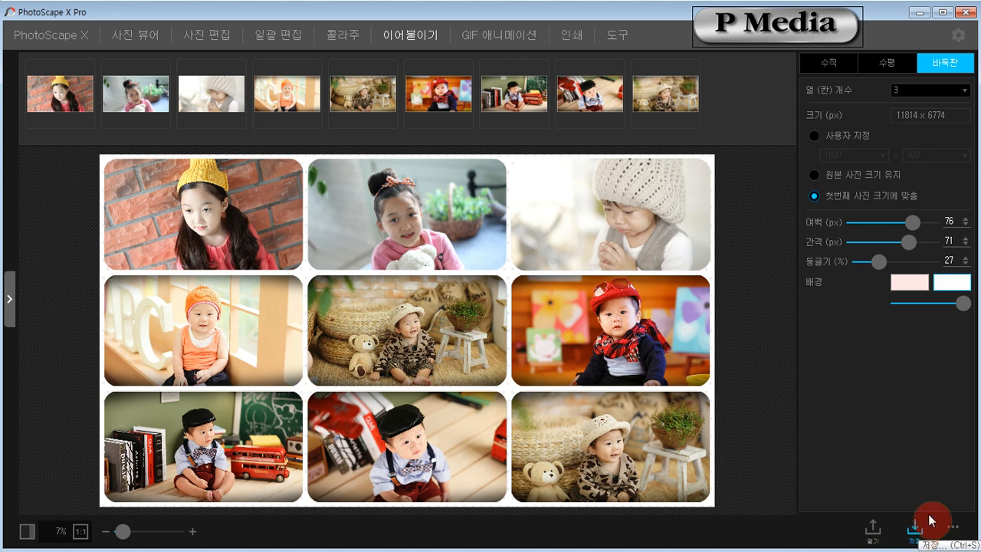